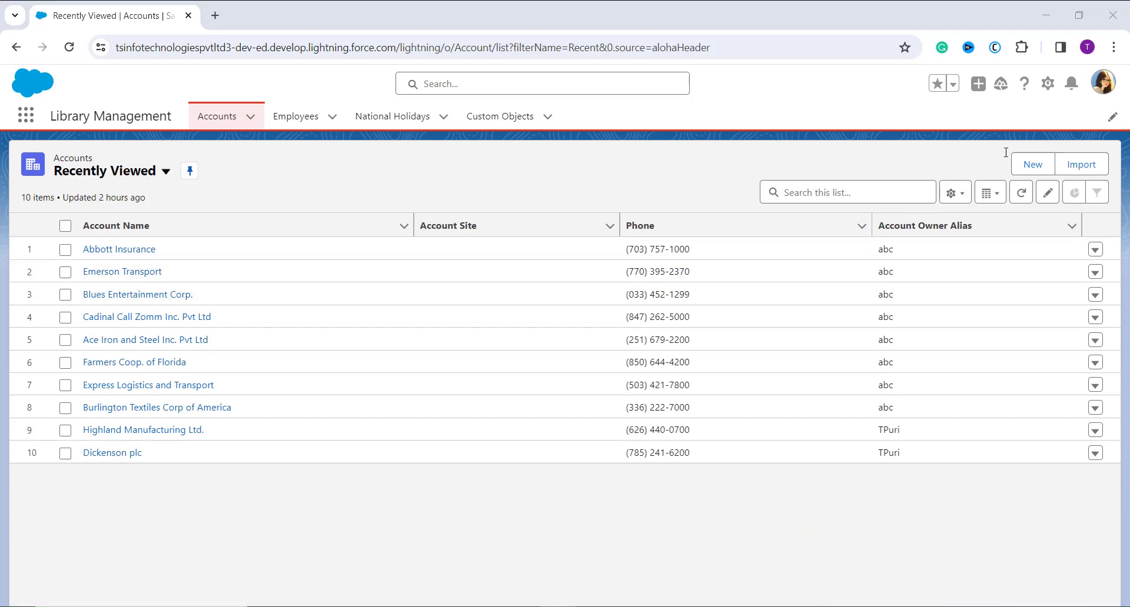
Step: Open Setup for the current app and go to the Object Manager
left_click(1047, 83)
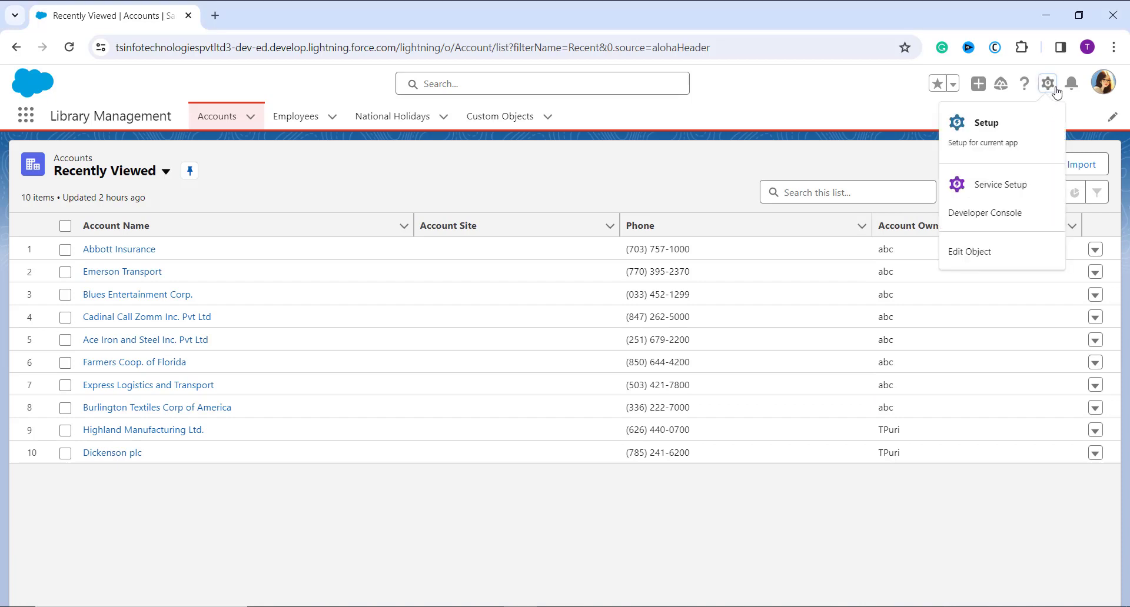
left_click(963, 155)
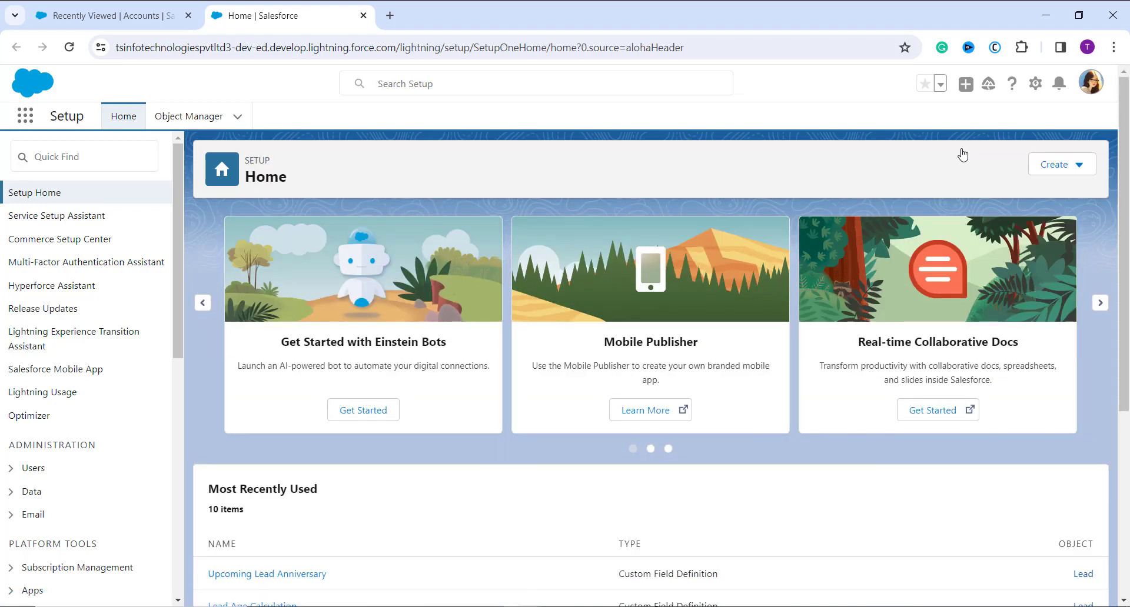
left_click(186, 117)
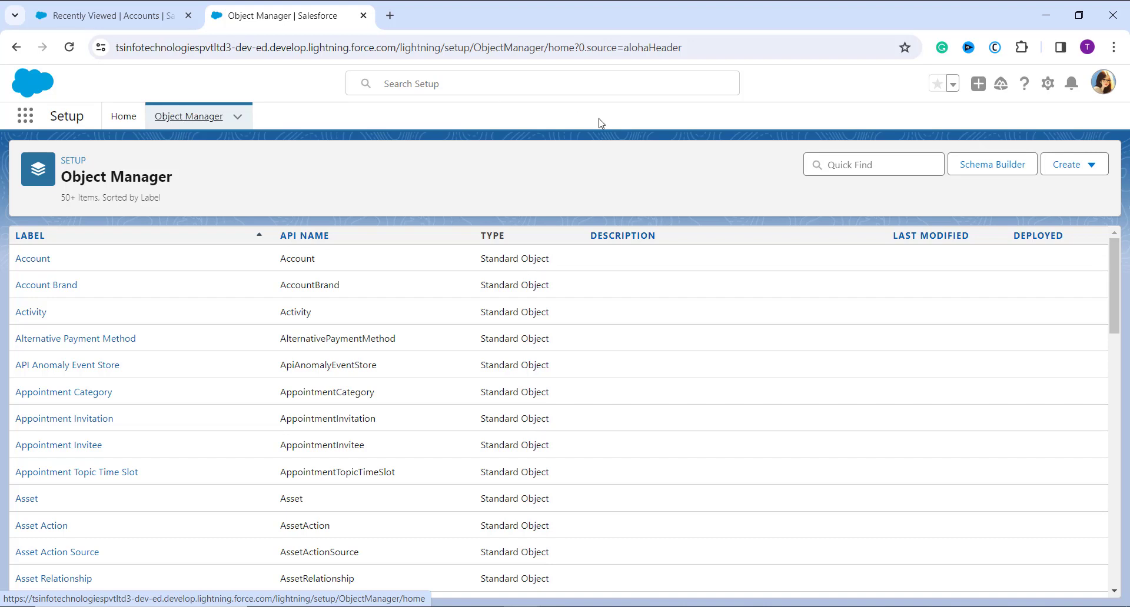
Step: Search the objects for "product" and open the Product object's Fields & Relationships
left_click(903, 167)
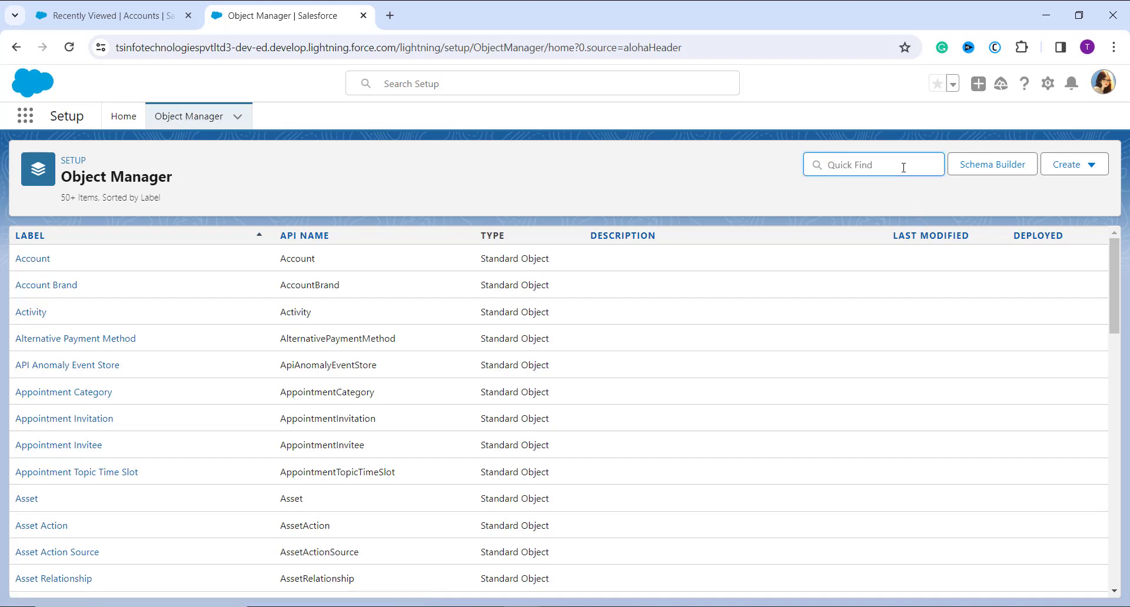
type("produ")
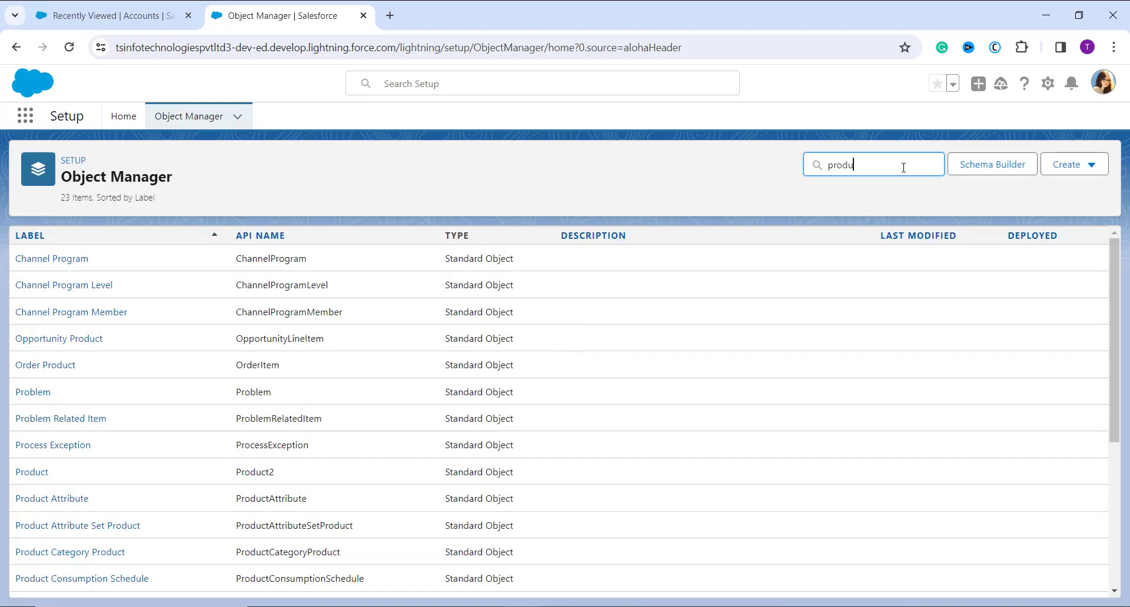
type("ct")
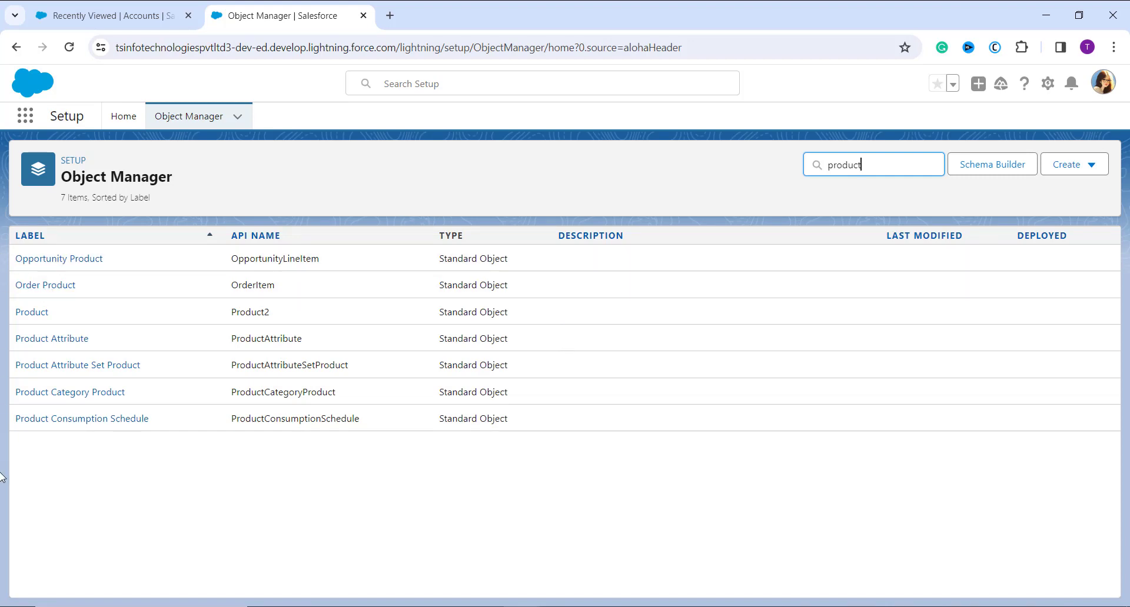
left_click(26, 320)
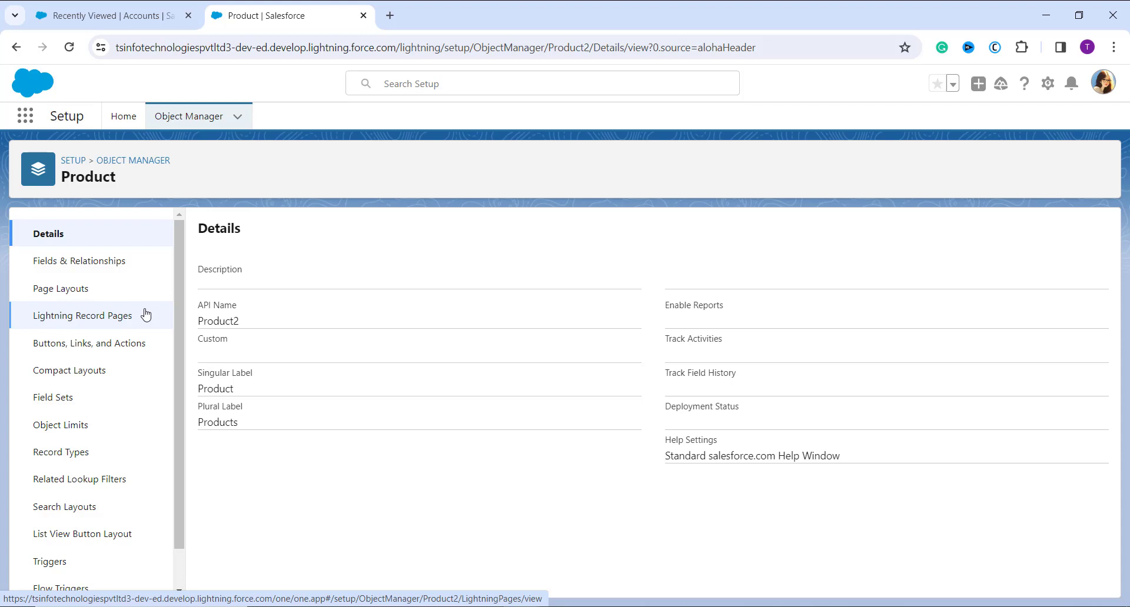
left_click(96, 264)
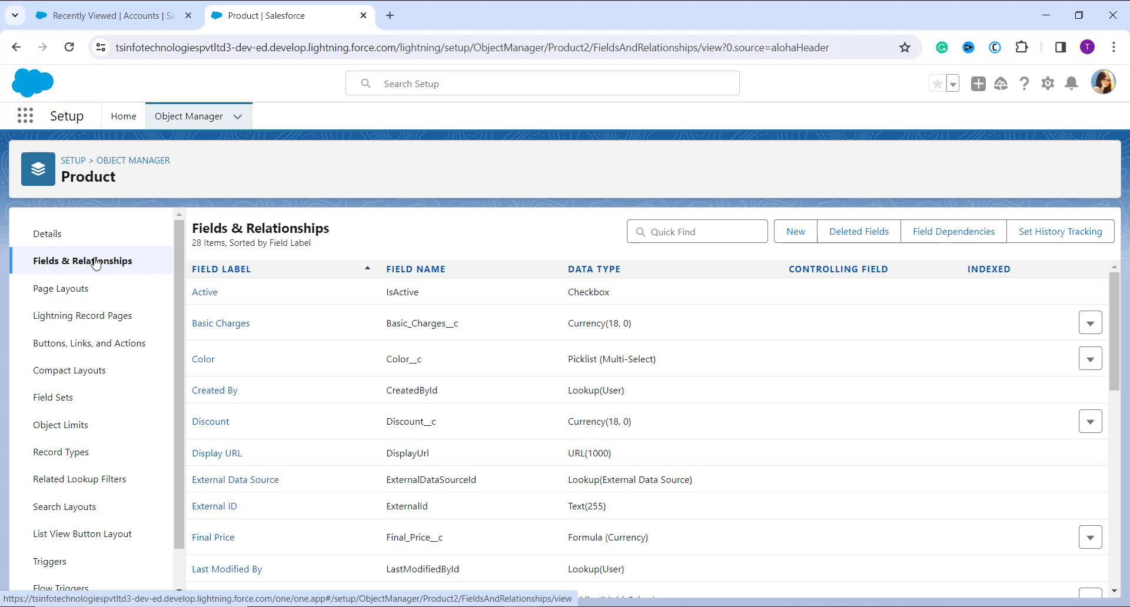
Step: Find the Payment Method picklist among the Product object's fields and open its definition
scroll(488, 454, "down", 10)
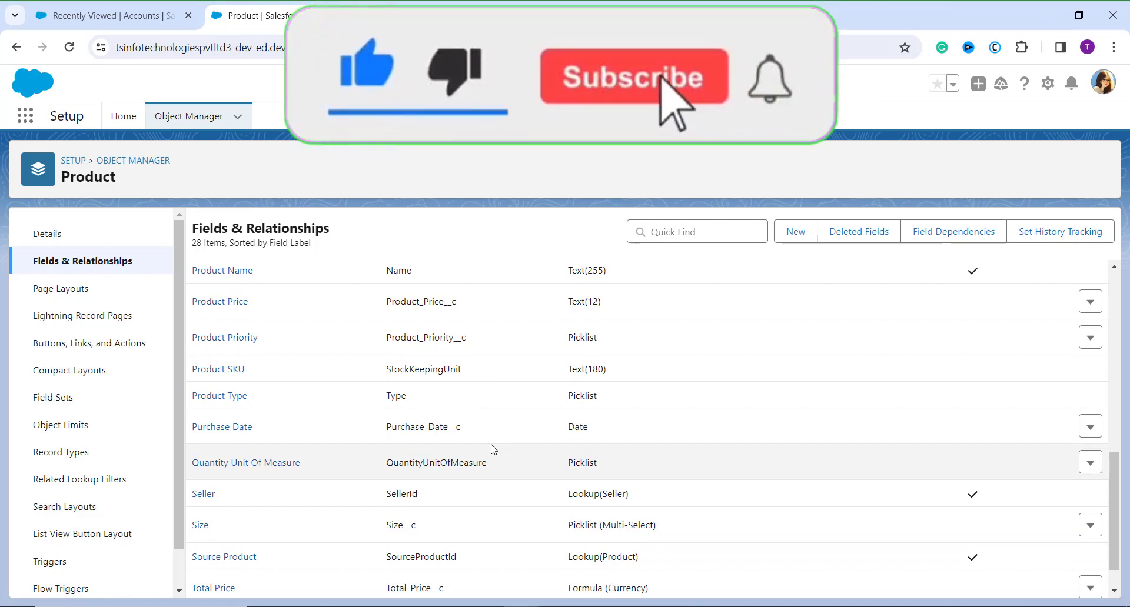
scroll(493, 449, "up", 2)
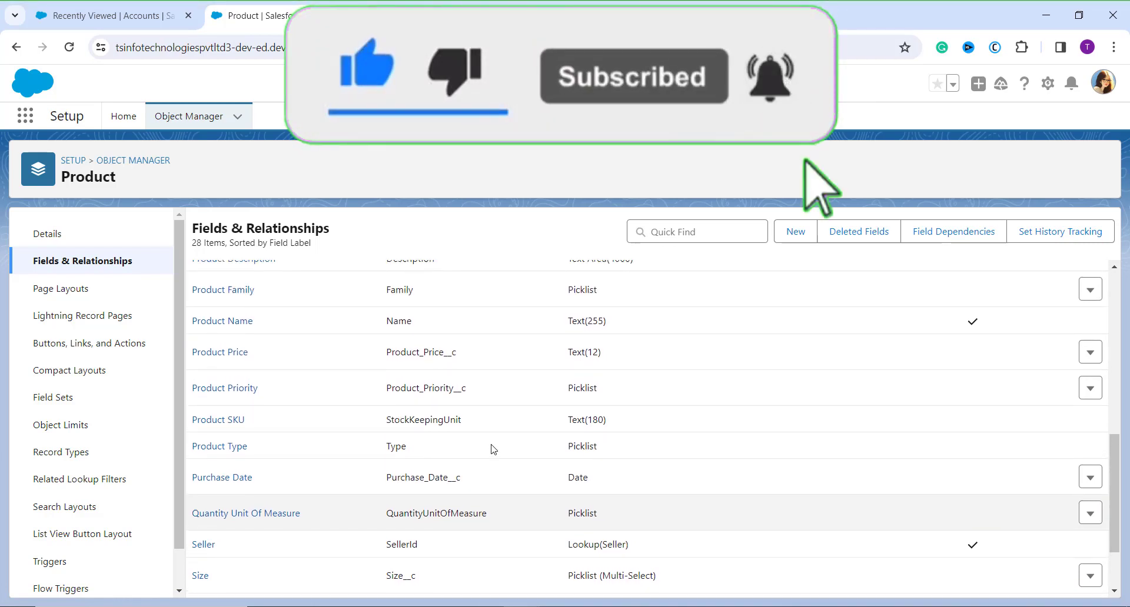
scroll(493, 450, "up", 4)
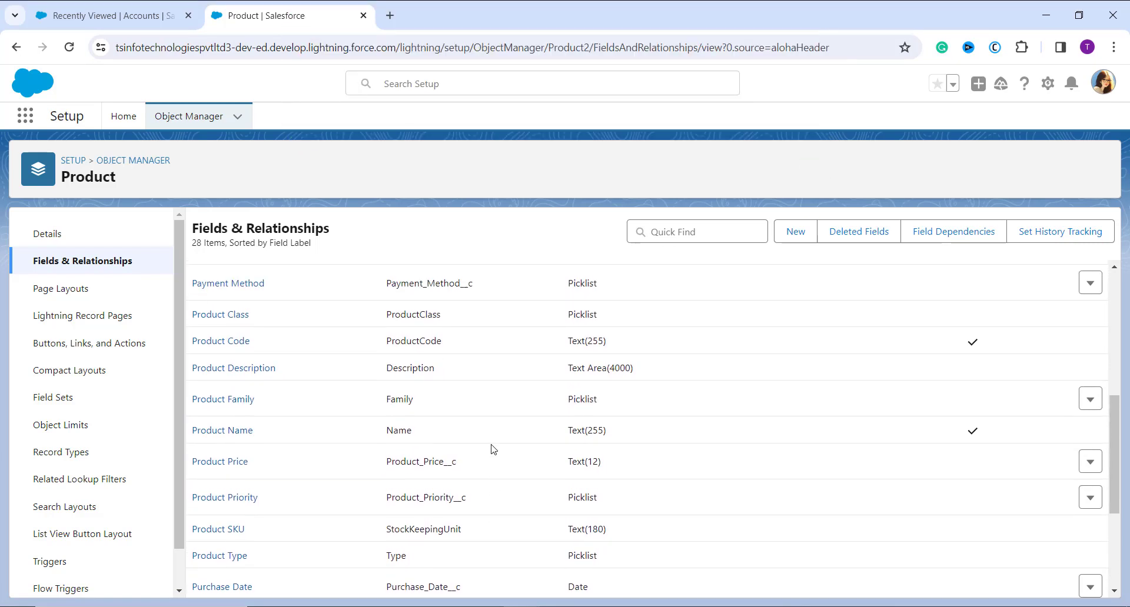
scroll(493, 449, "up", 1)
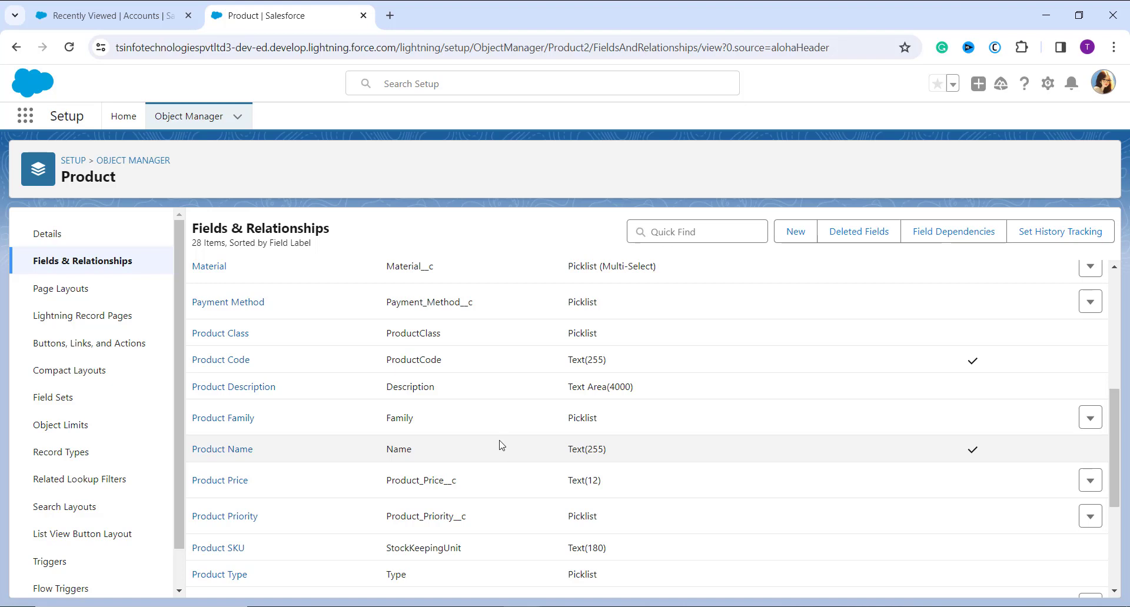
scroll(497, 447, "down", 4)
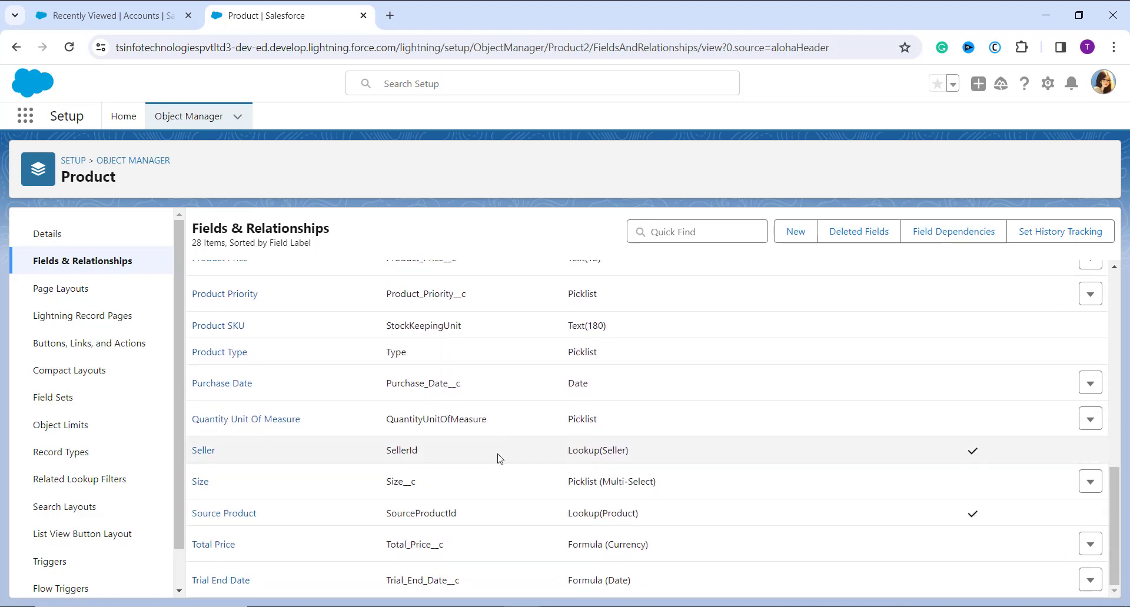
left_click(667, 227)
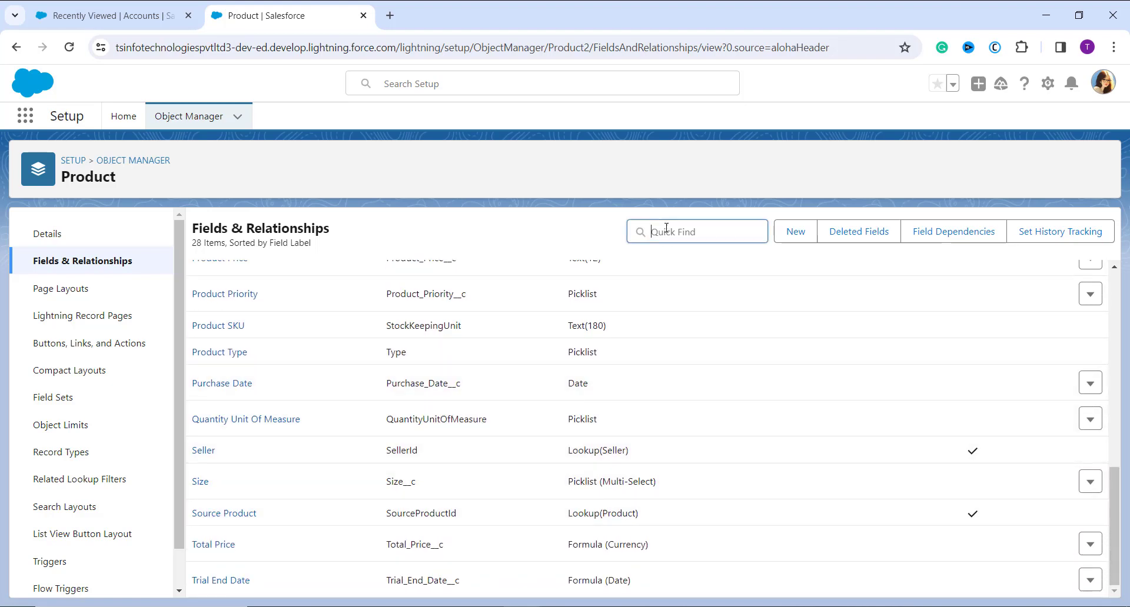
scroll(440, 320, "up", 2)
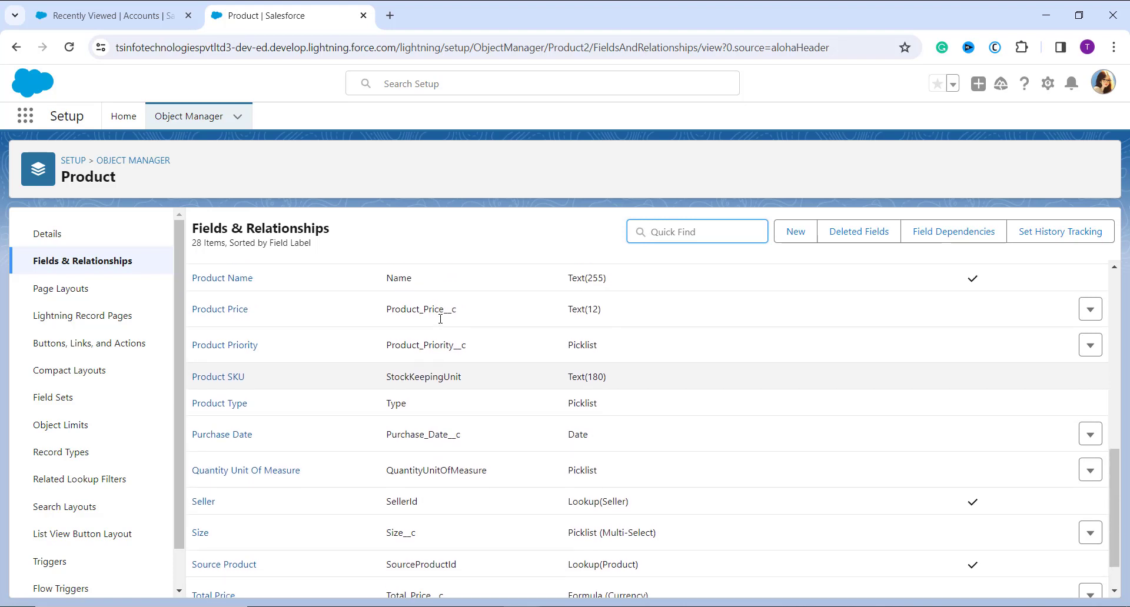
scroll(440, 319, "up", 2)
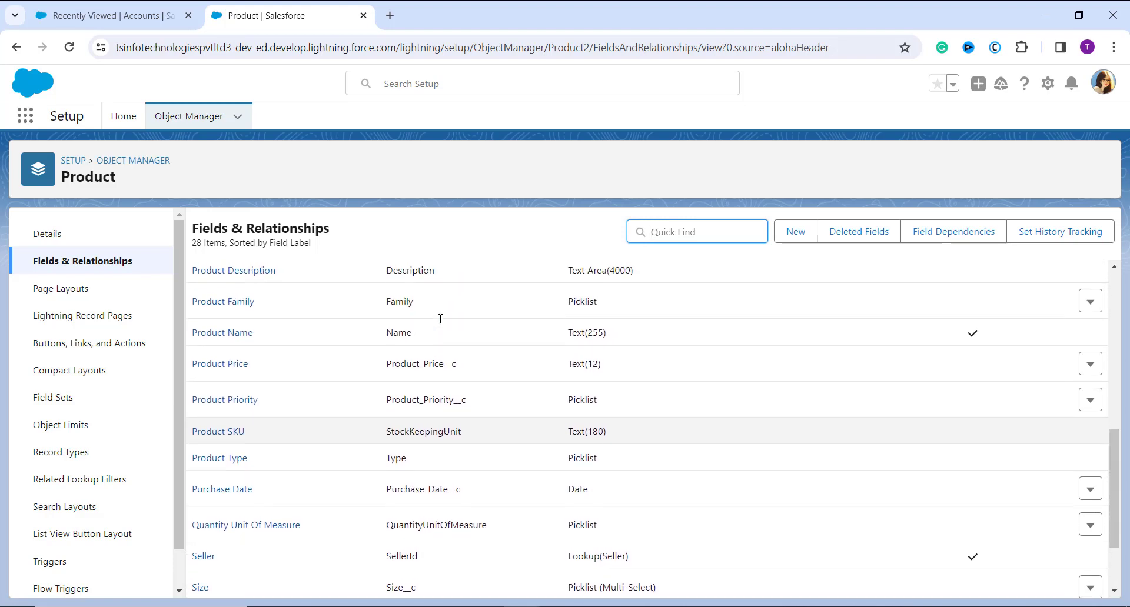
scroll(430, 391, "up", 2)
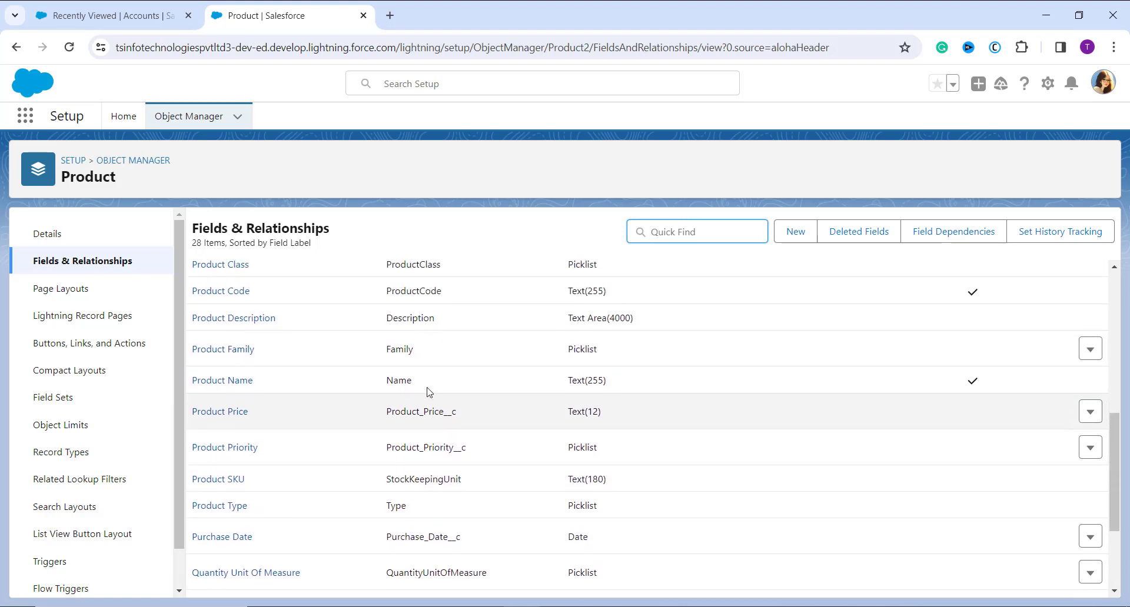
scroll(412, 377, "up", 2)
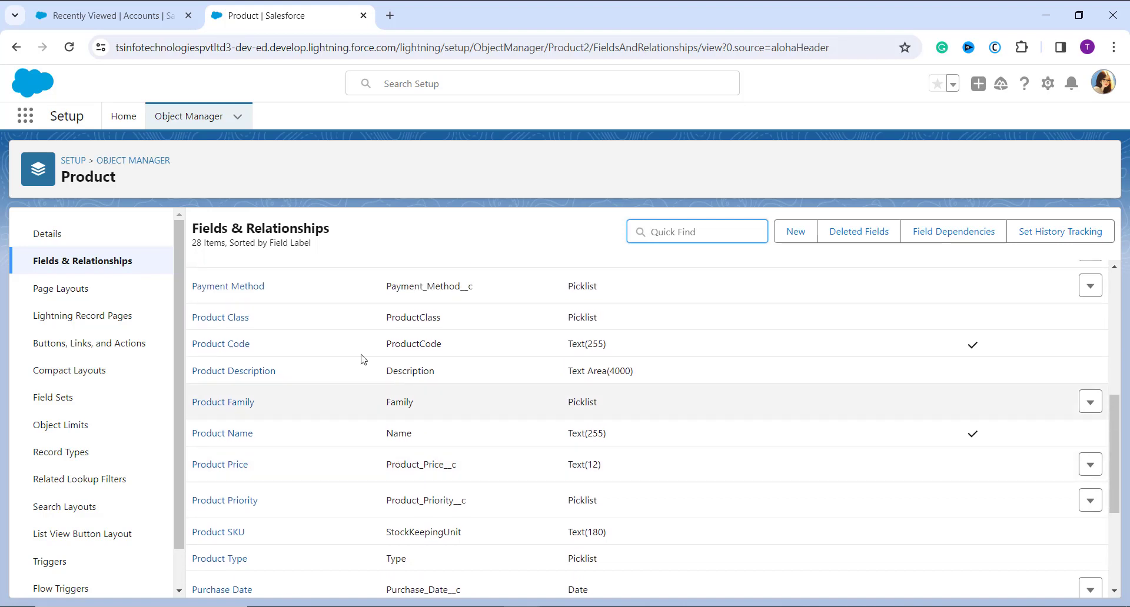
left_click(253, 288)
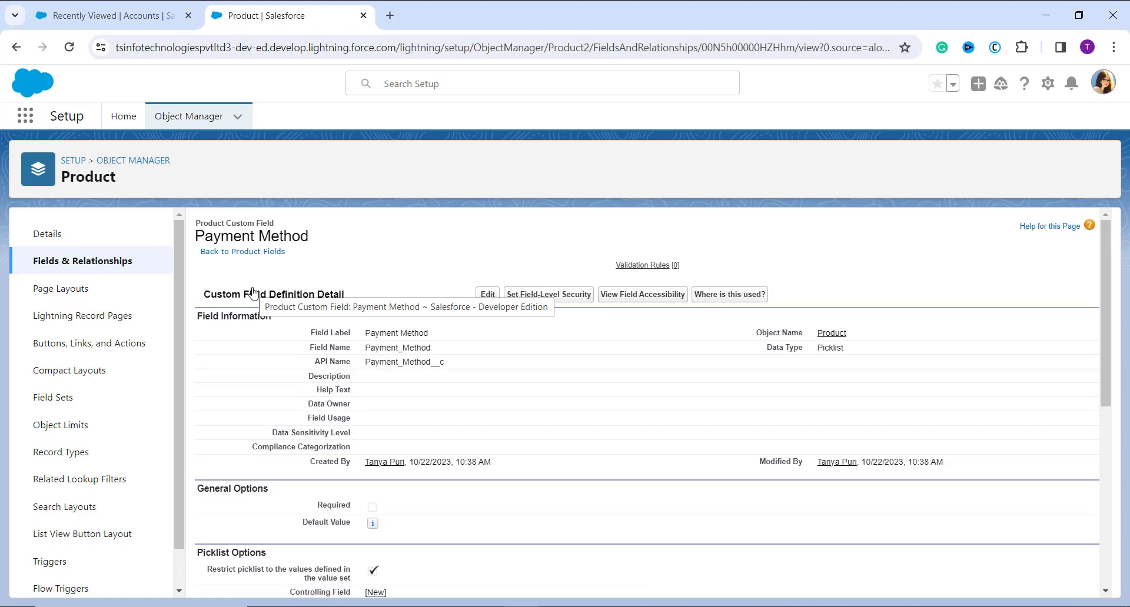
Step: Deactivate the Cheque value of the Payment Method picklist and confirm the deactivation
scroll(337, 376, "down", 1)
scroll(337, 376, "down", 5)
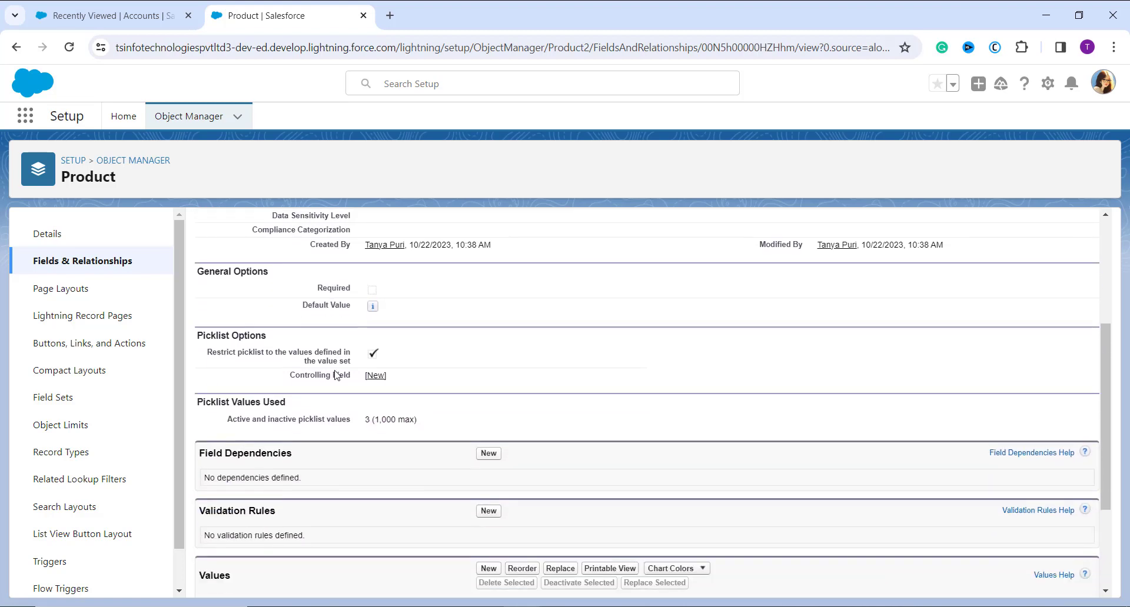
scroll(336, 375, "down", 1)
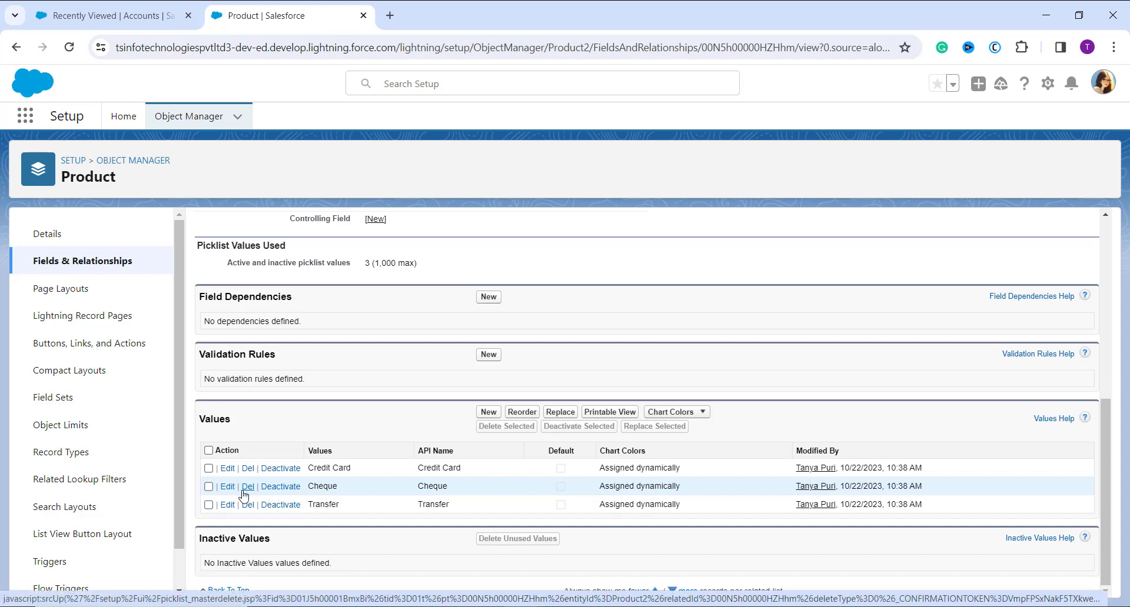
left_click(280, 487)
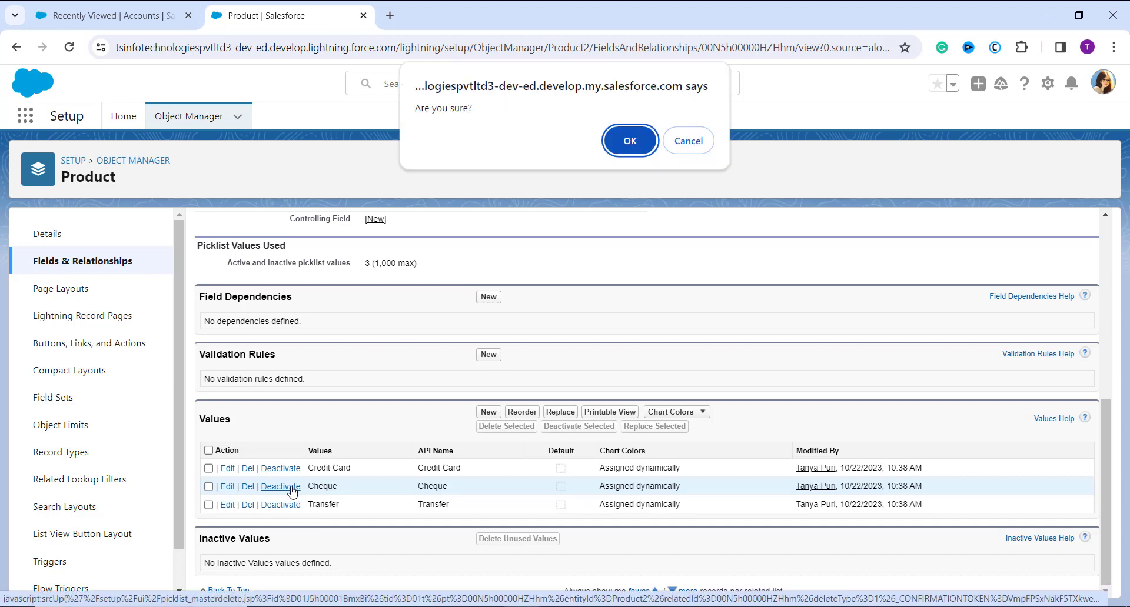
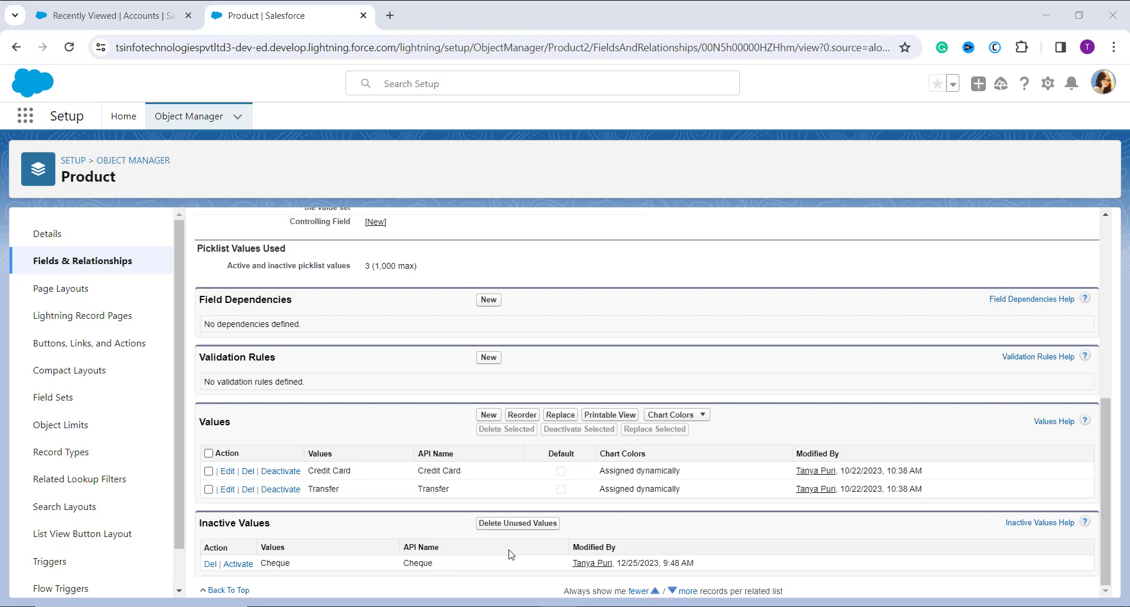
Step: Switch the org to Salesforce Classic and open its Setup
left_click(1099, 88)
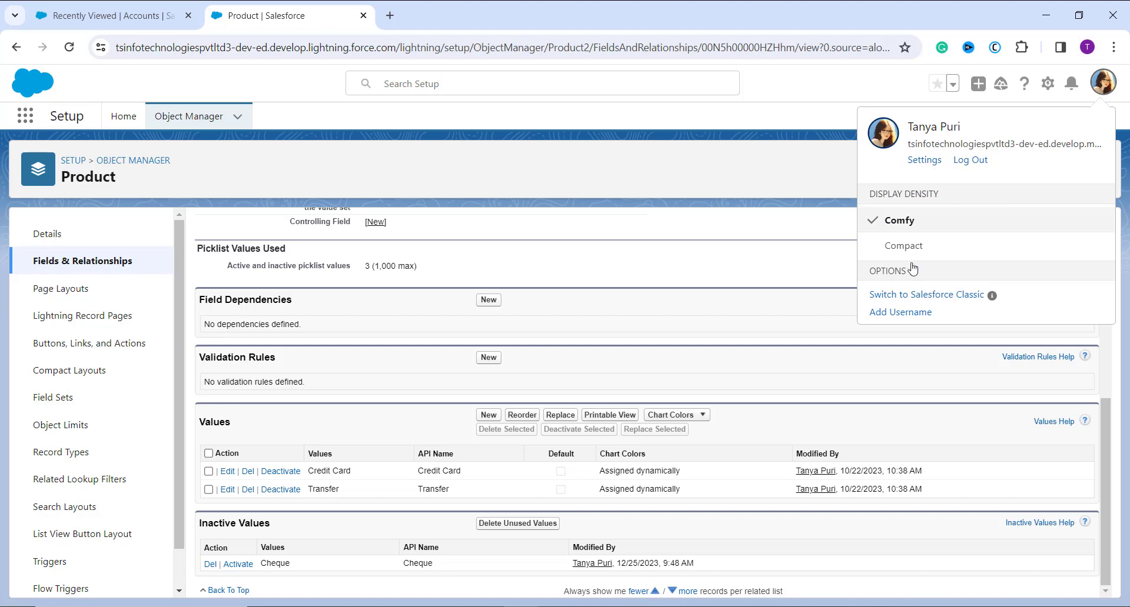
left_click(897, 299)
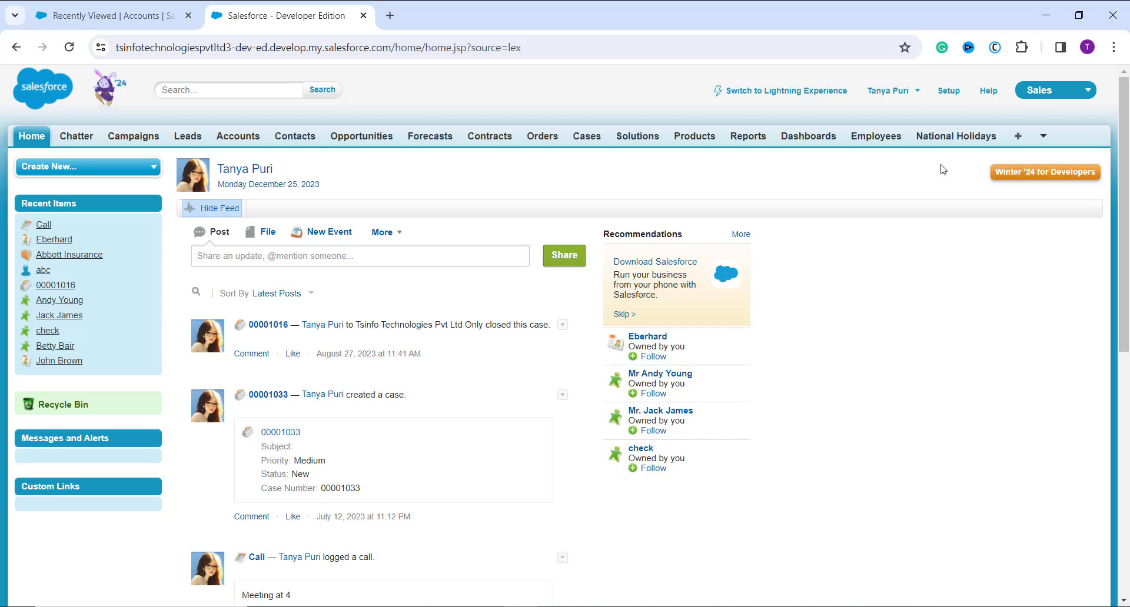
left_click(953, 94)
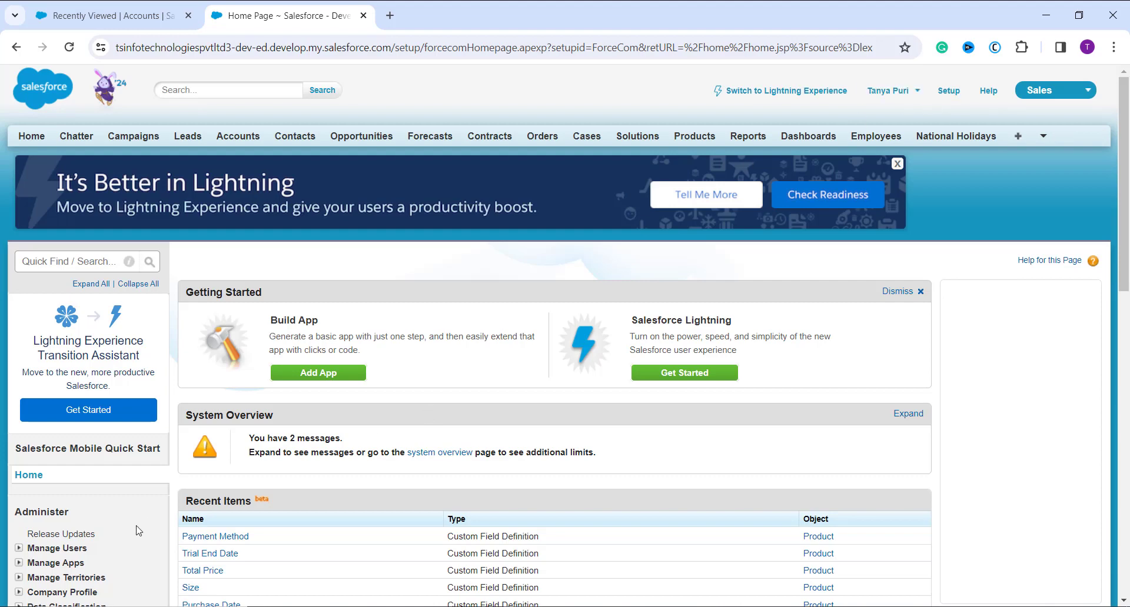
Step: Open the field list of the Cases object from the Customize settings
scroll(137, 528, "down", 7)
scroll(137, 528, "down", 6)
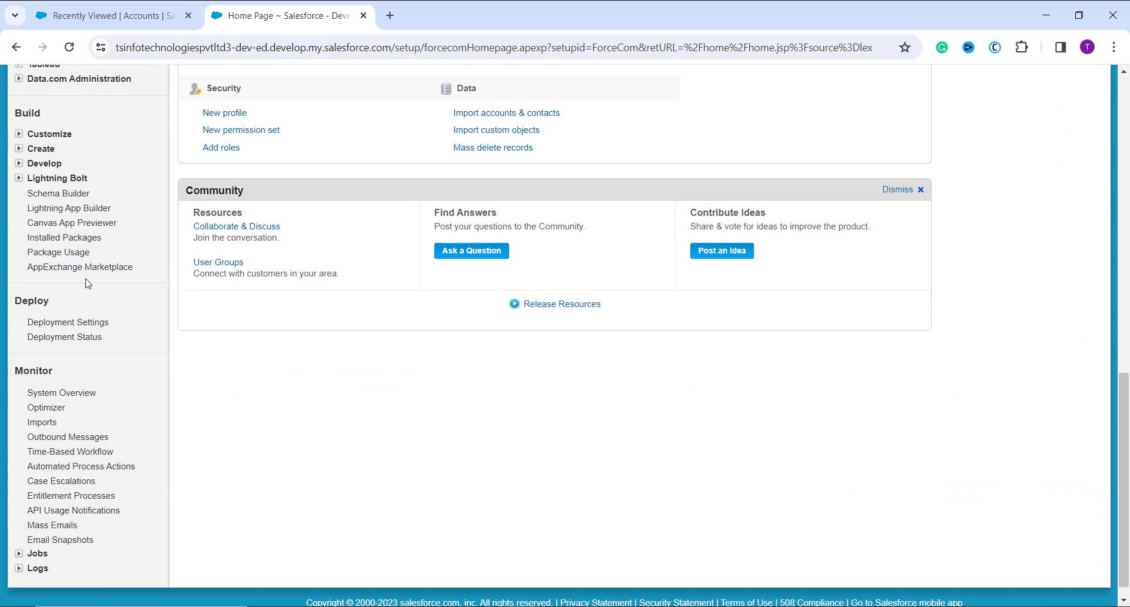
left_click(18, 134)
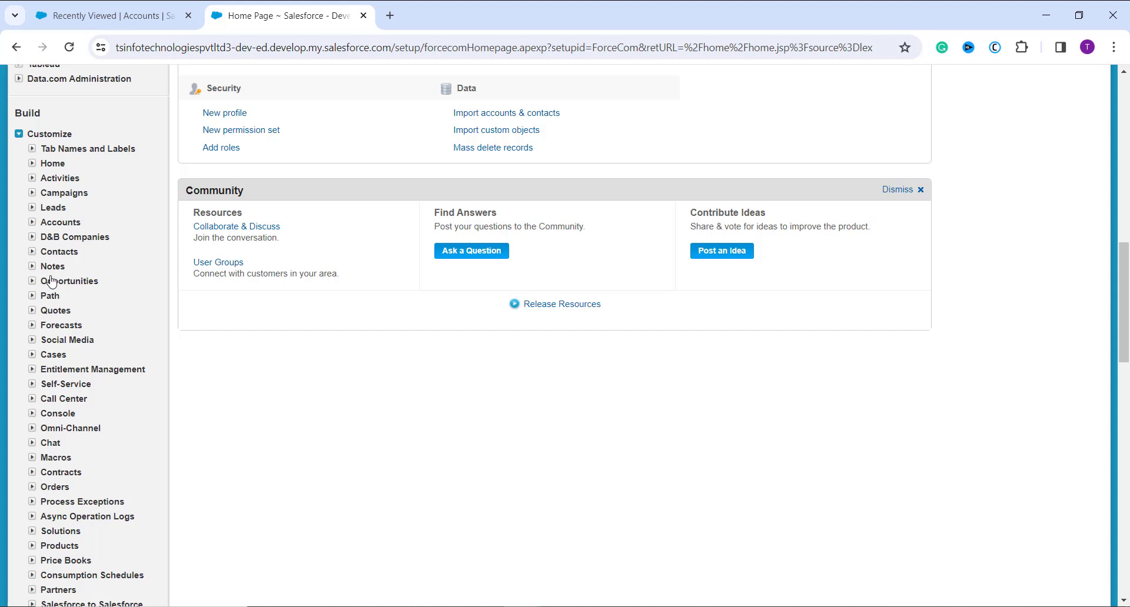
scroll(52, 255, "down", 2)
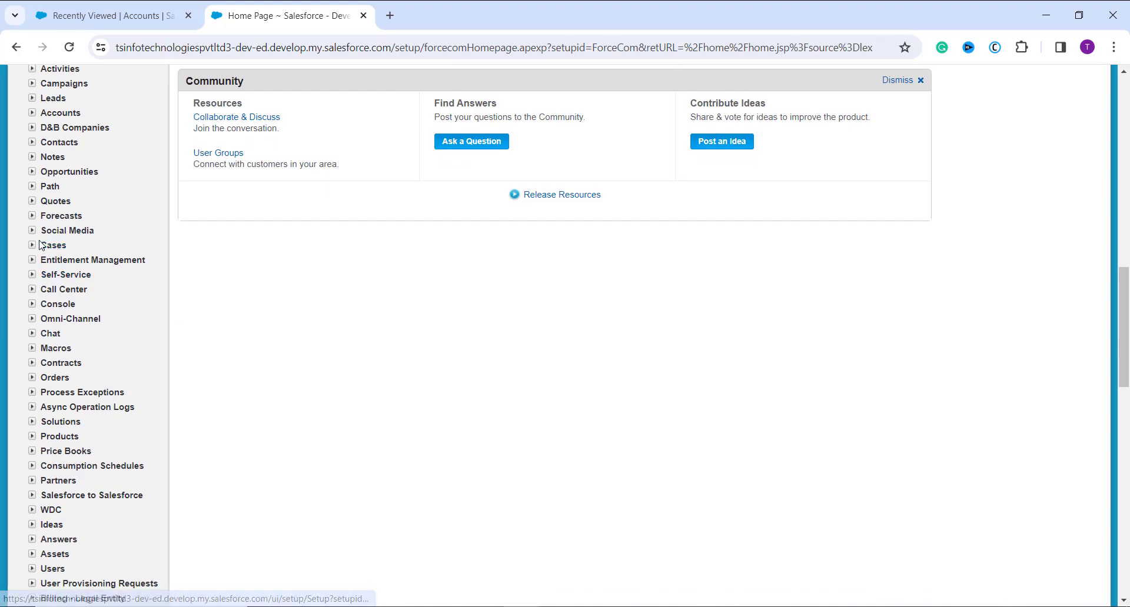
left_click(32, 246)
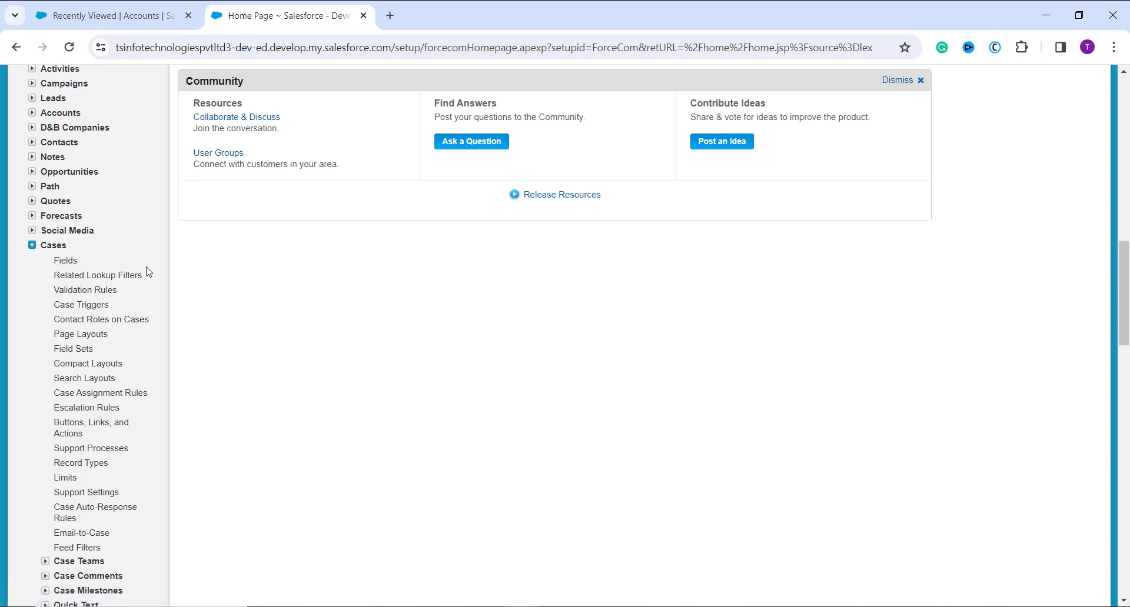
left_click(71, 263)
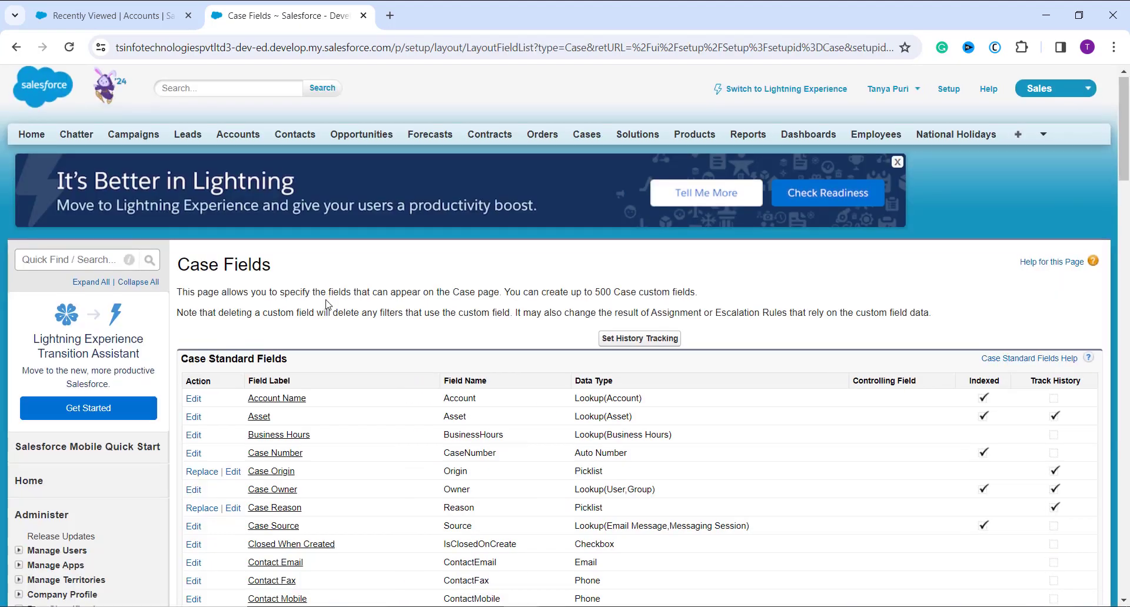
Step: Find the Priority picklist among the standard Case fields and open its definition
scroll(326, 300, "down", 2)
scroll(327, 304, "down", 2)
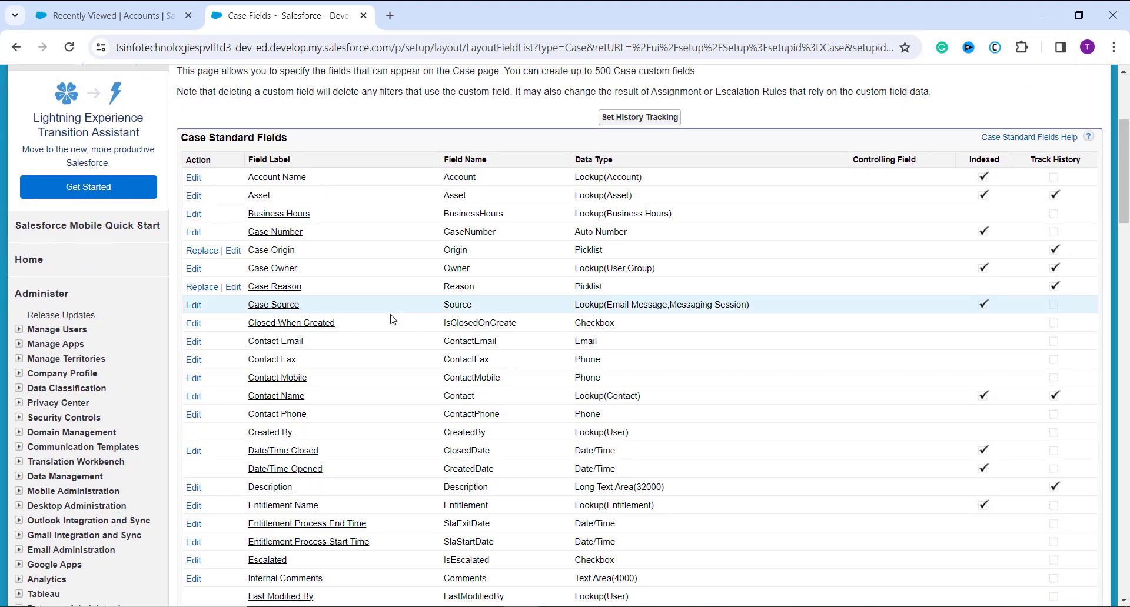
scroll(382, 341, "down", 7)
scroll(471, 345, "down", 2)
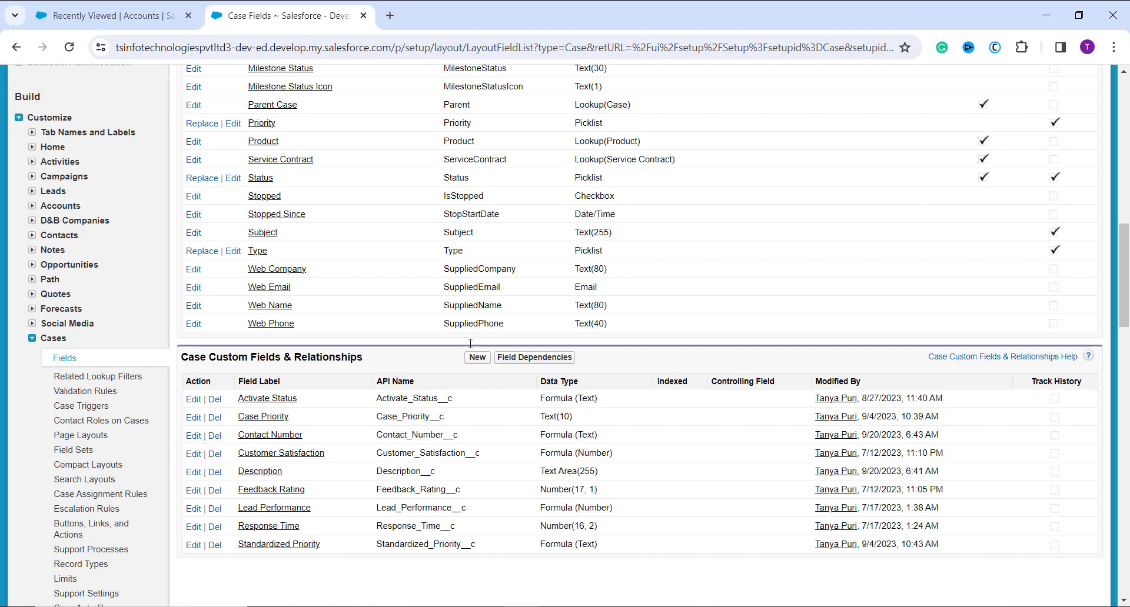
scroll(470, 345, "up", 1)
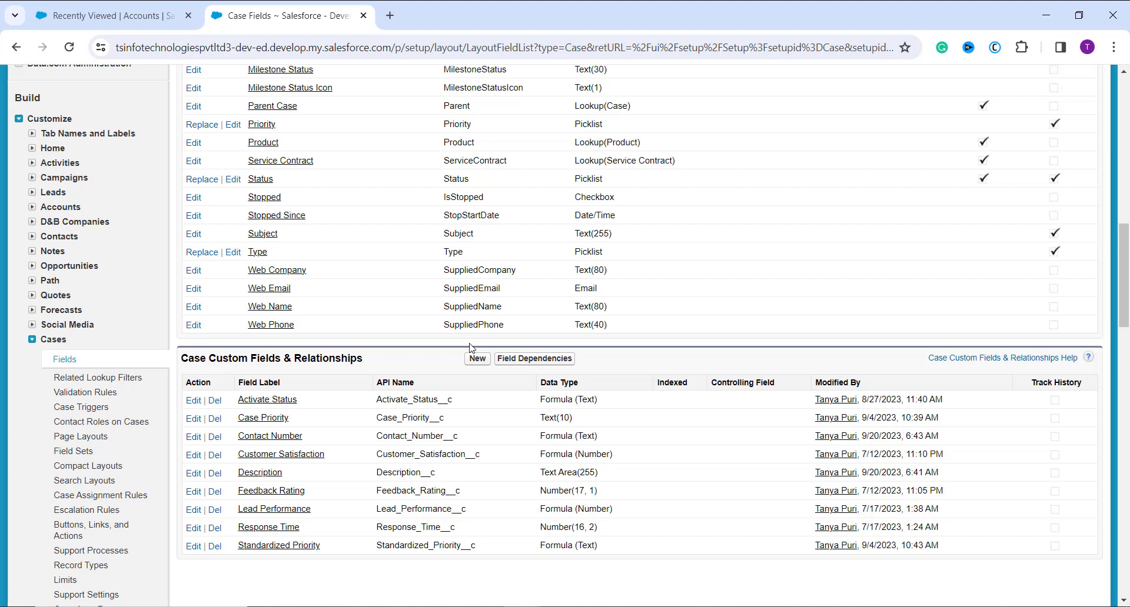
scroll(470, 347, "up", 2)
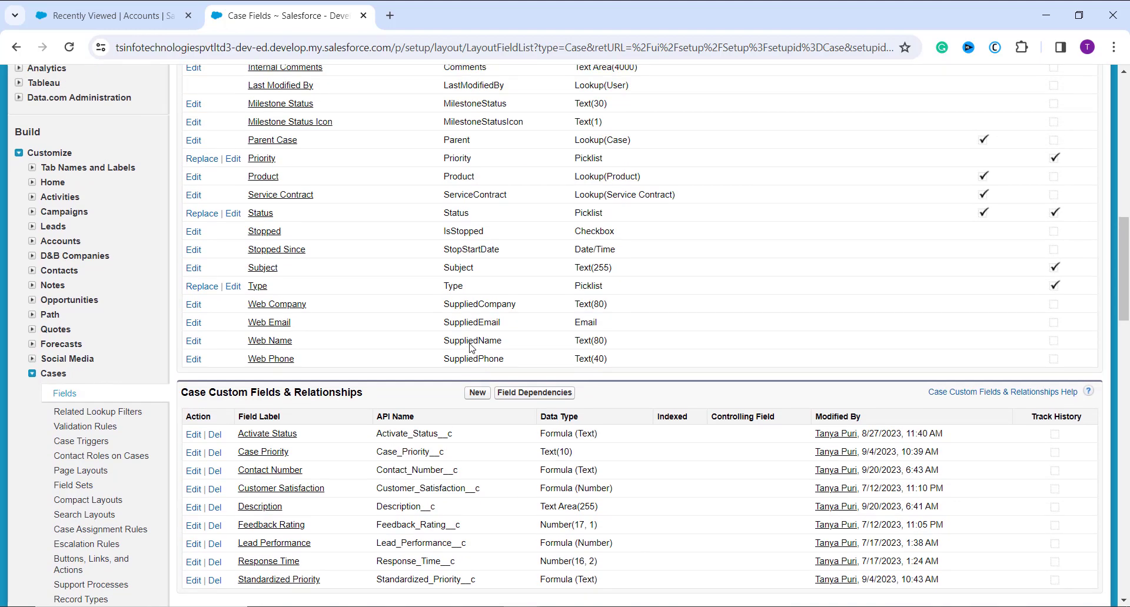
scroll(471, 347, "up", 1)
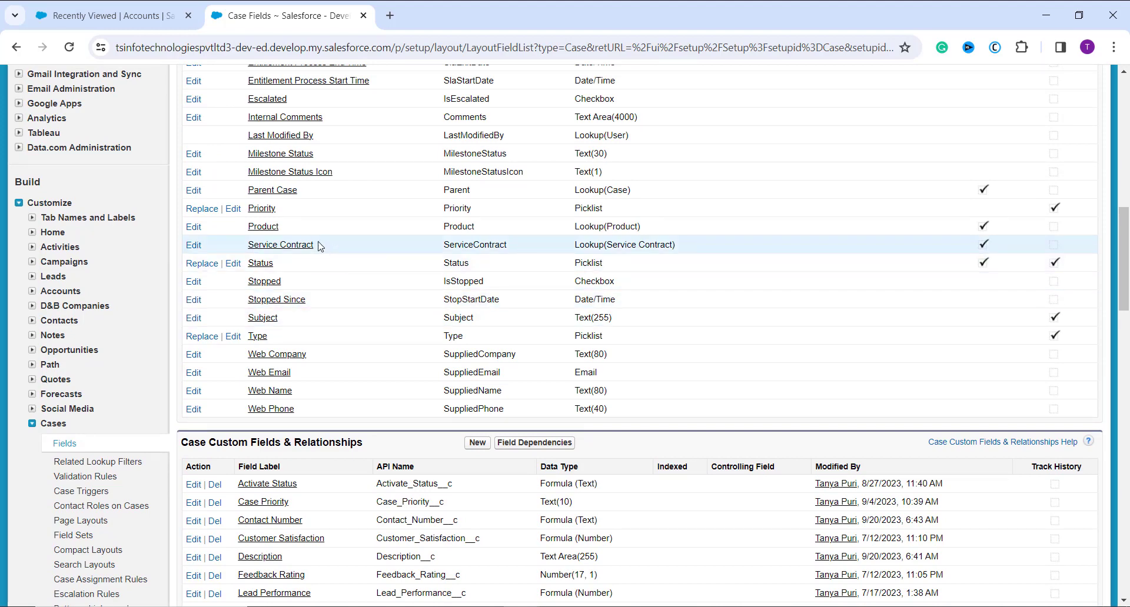
left_click(269, 210)
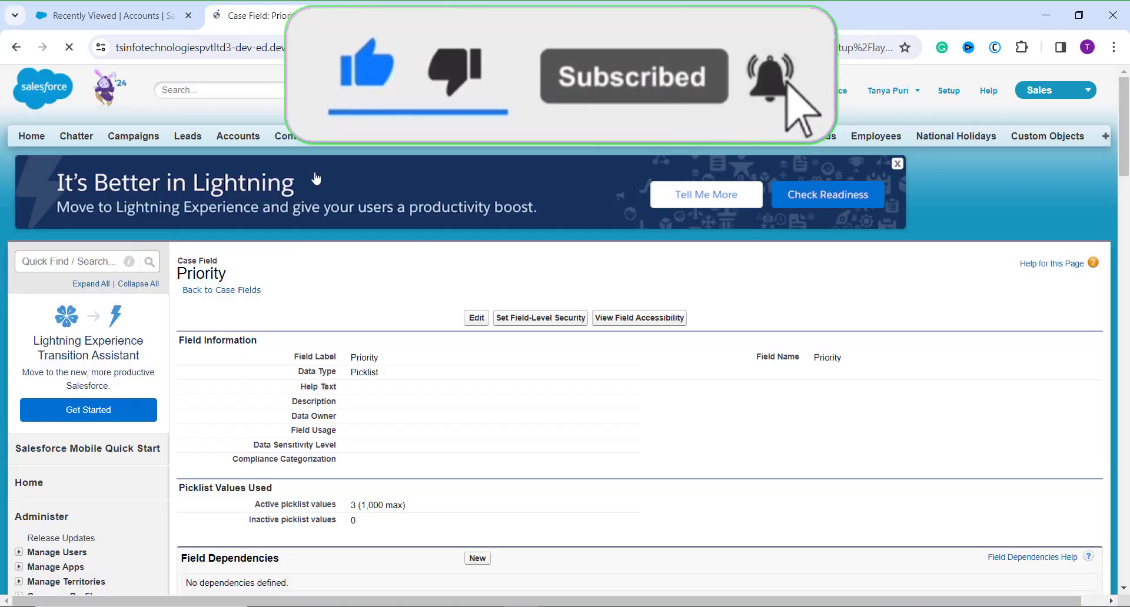
Step: Try to deactivate the Medium value of the Case Priority picklist, then return to the field definition
scroll(290, 327, "down", 1)
scroll(289, 327, "down", 7)
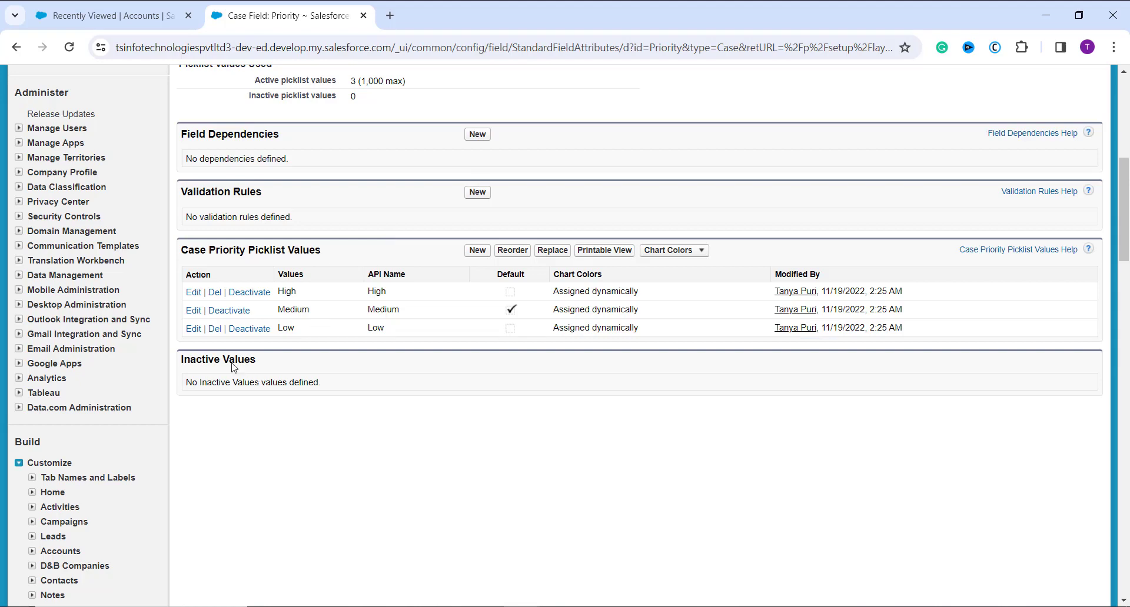
left_click(217, 319)
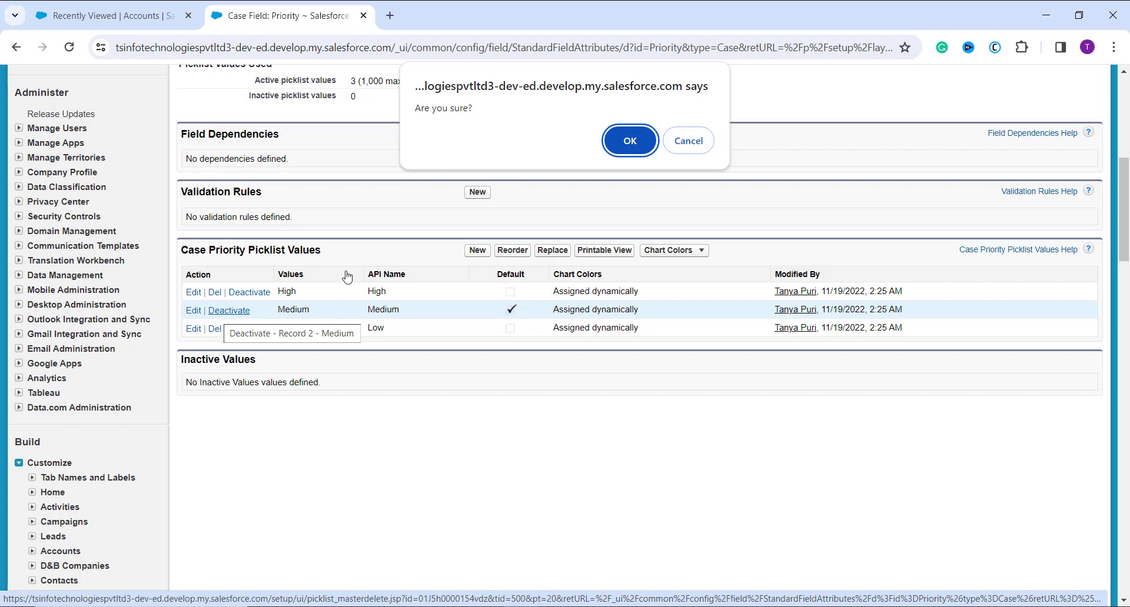
left_click(612, 137)
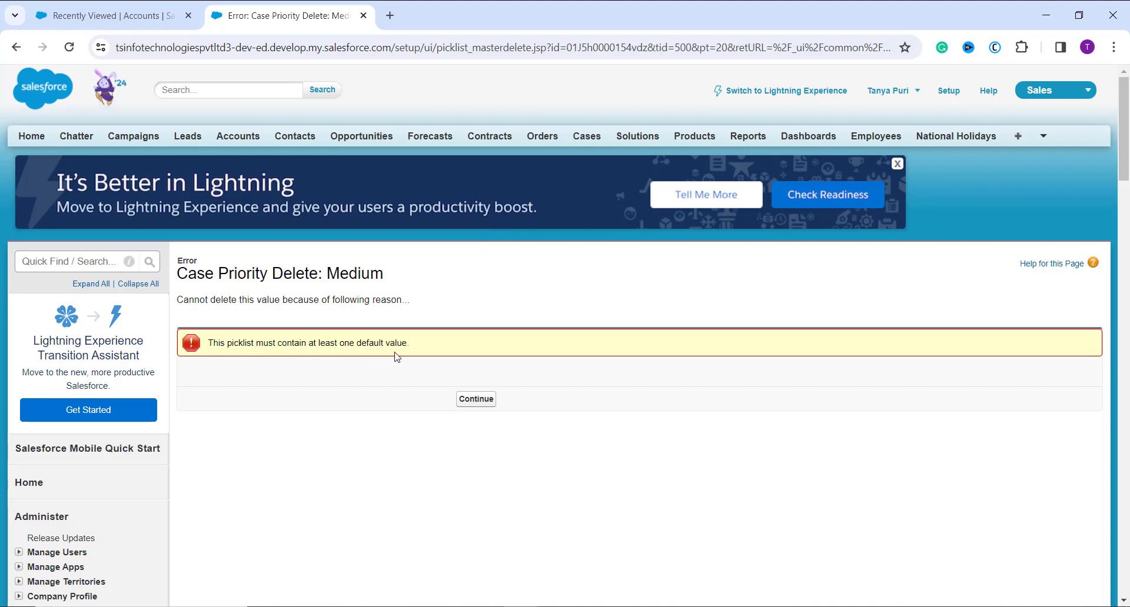
left_click(462, 397)
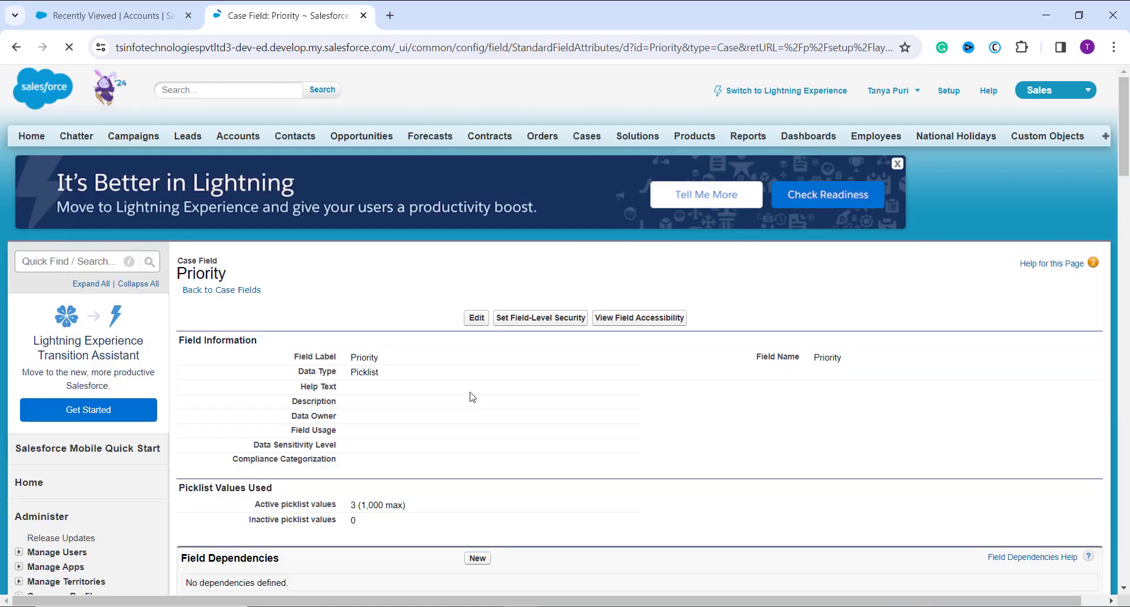
Step: Deactivate the High value of the Case Priority picklist, confirm it, and review the active and inactive values
scroll(472, 399, "down", 4)
scroll(472, 399, "down", 5)
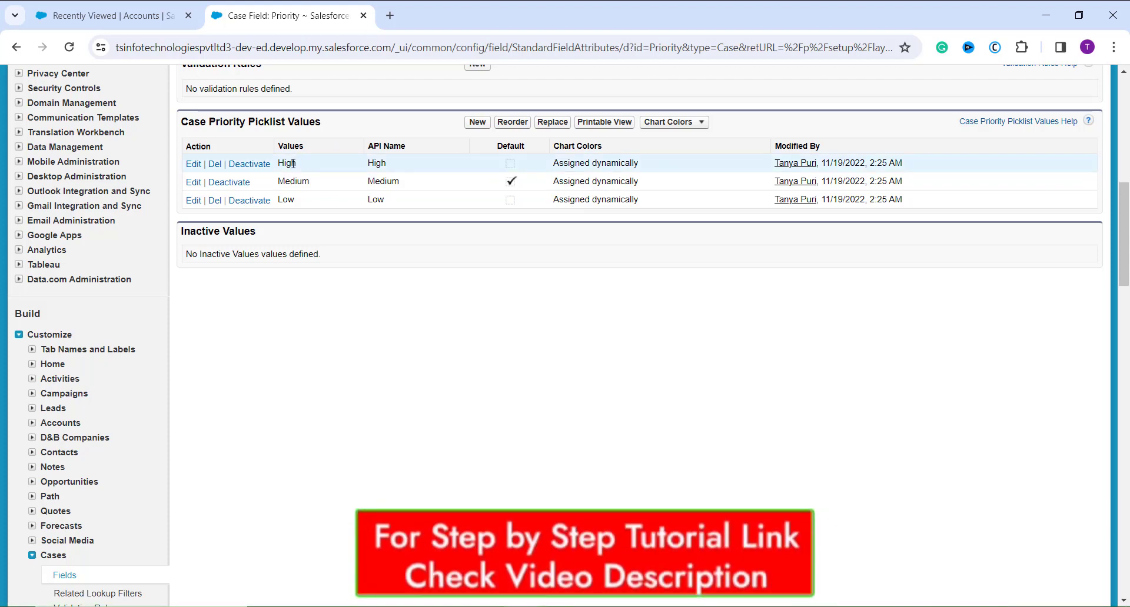
left_click(262, 168)
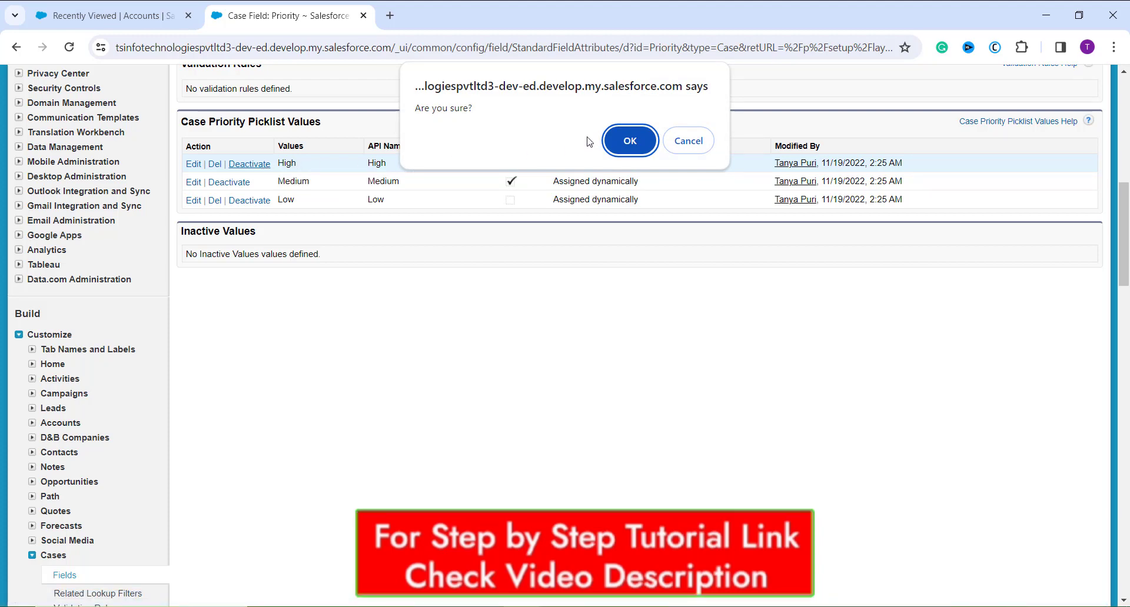
left_click(638, 147)
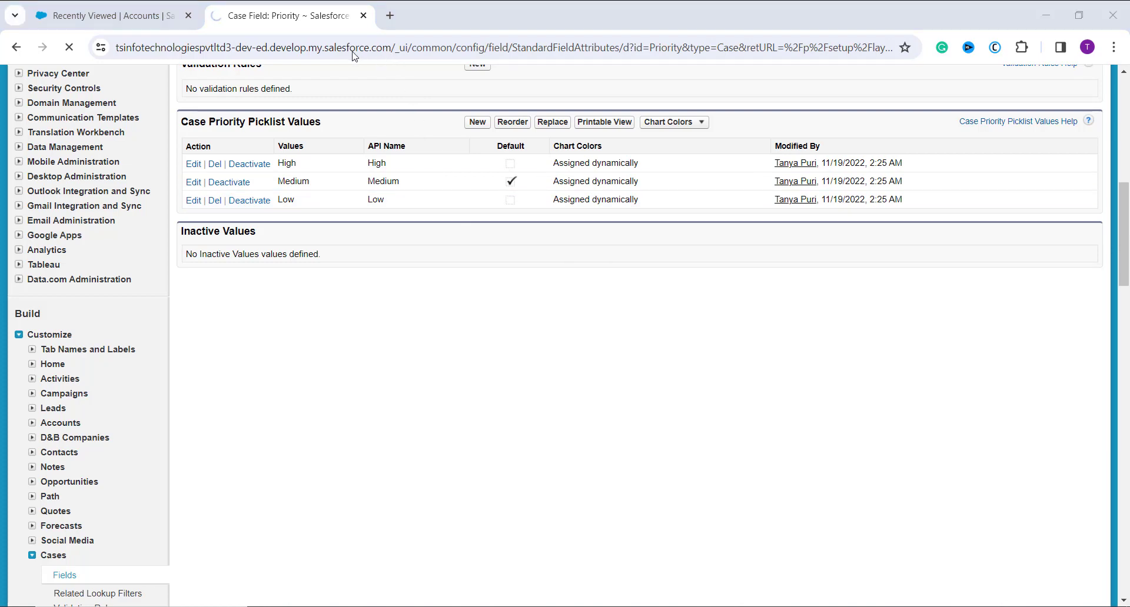
scroll(399, 421, "down", 5)
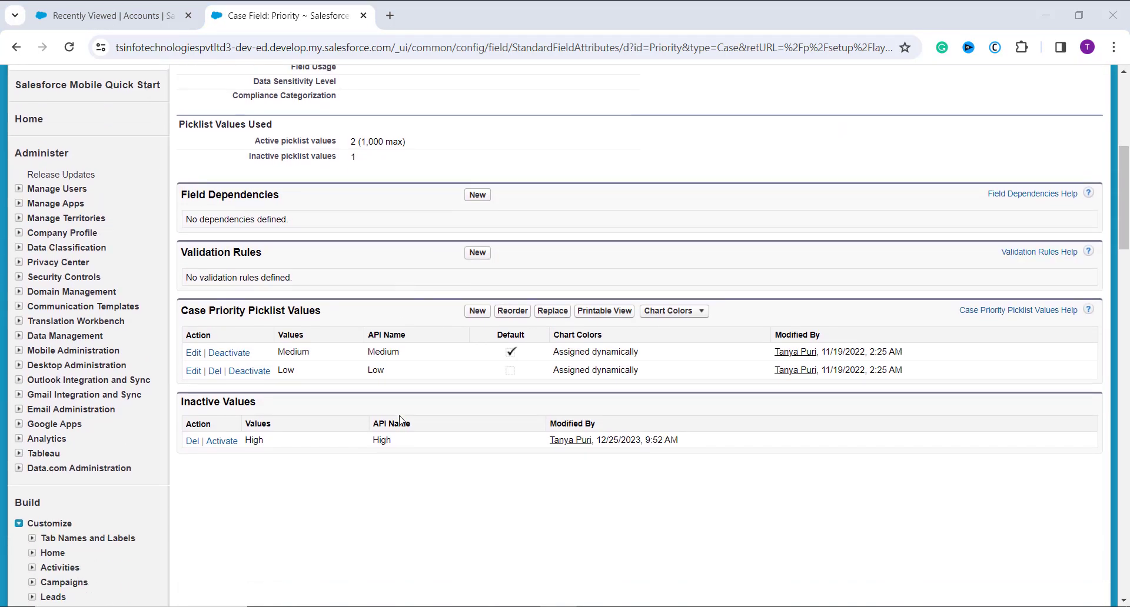
scroll(399, 419, "down", 1)
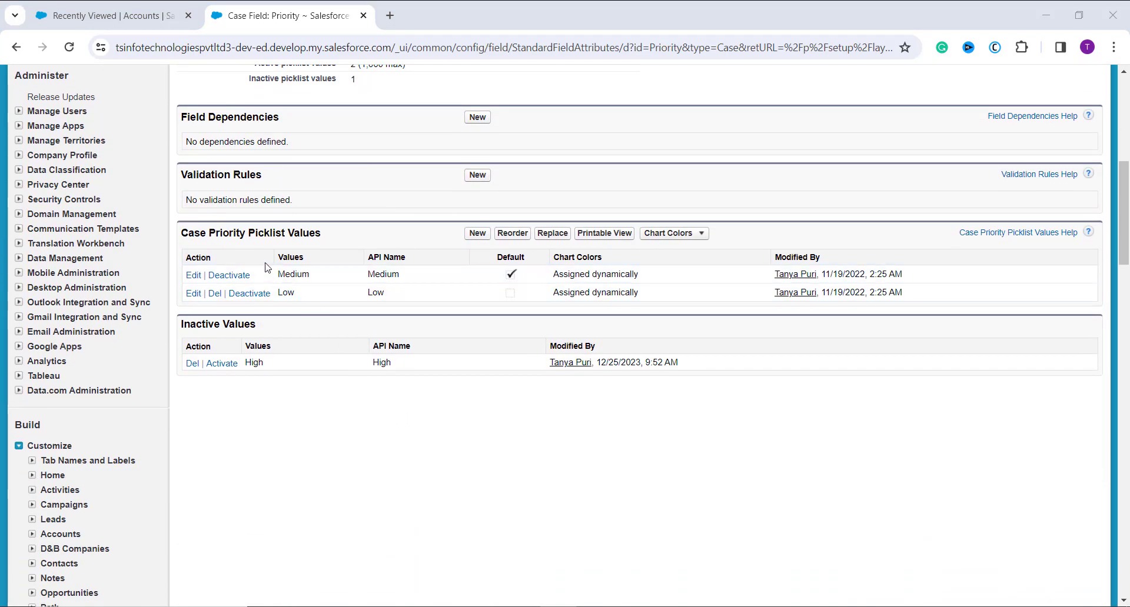